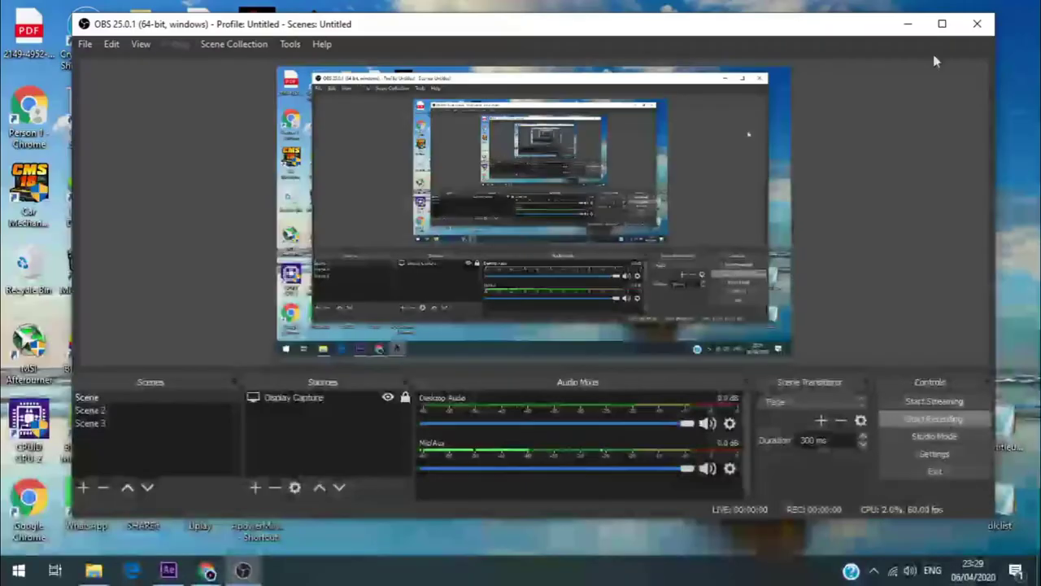
# - Minimise the OBS Studio window to reveal the Windows desktop
pyautogui.click(912, 17)
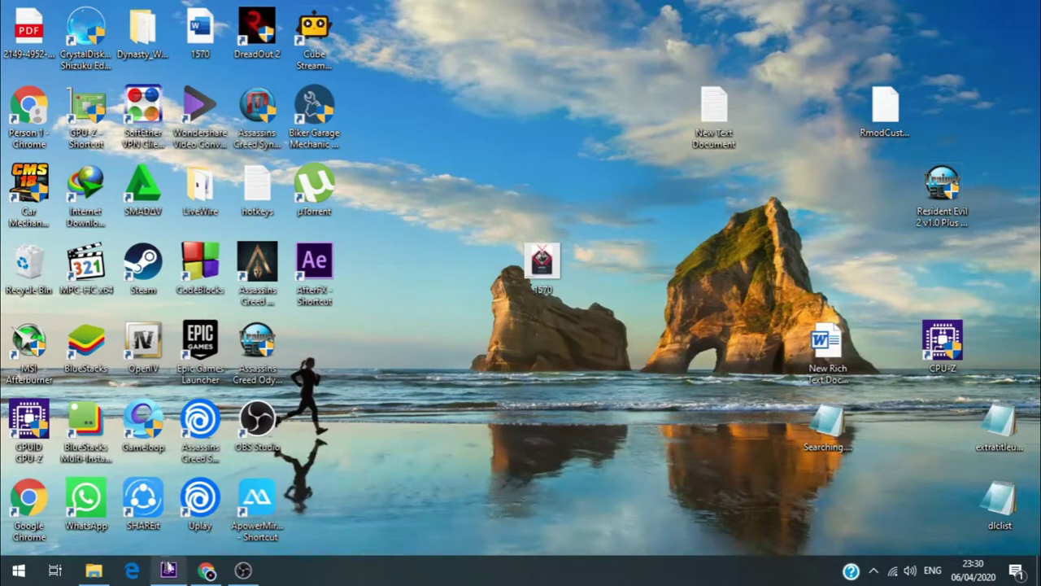
# - Restore the After Effects window from the taskbar
pyautogui.click(169, 569)
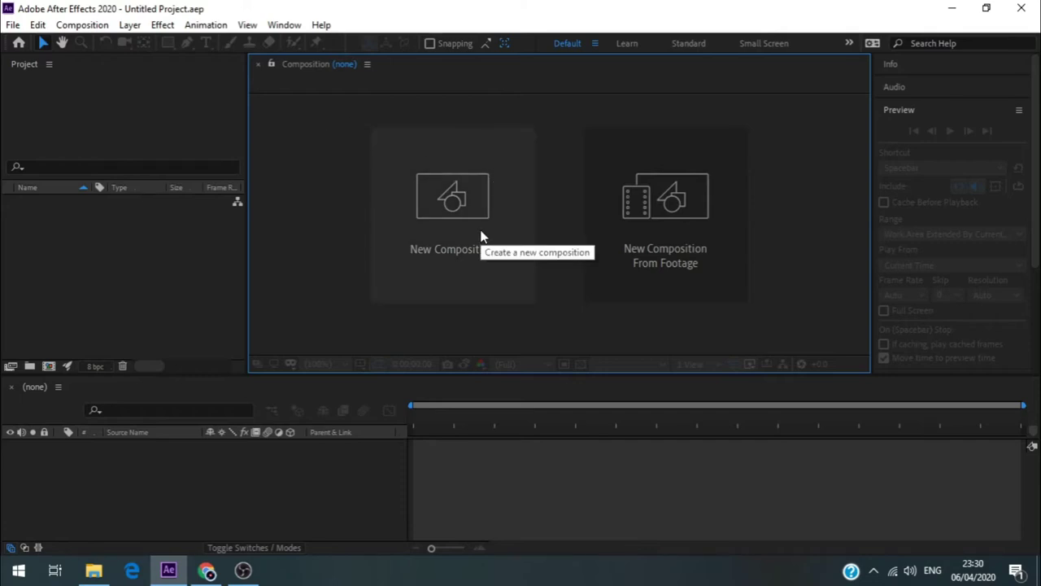
# - Start a new composition with the HDV/HDTV 720 25 preset, square pixels and 25 fps
pyautogui.click(521, 257)
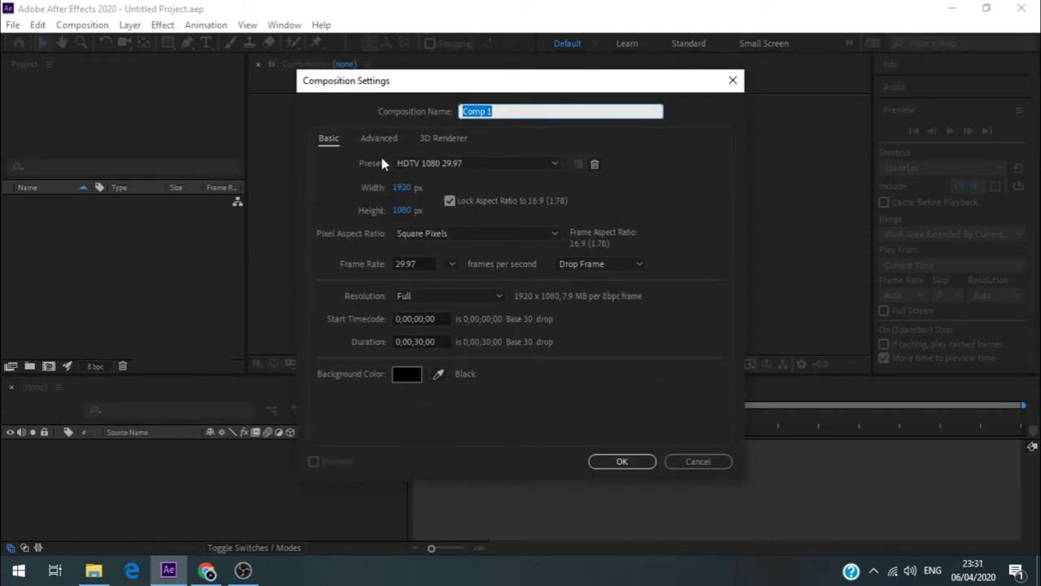
pyautogui.click(433, 165)
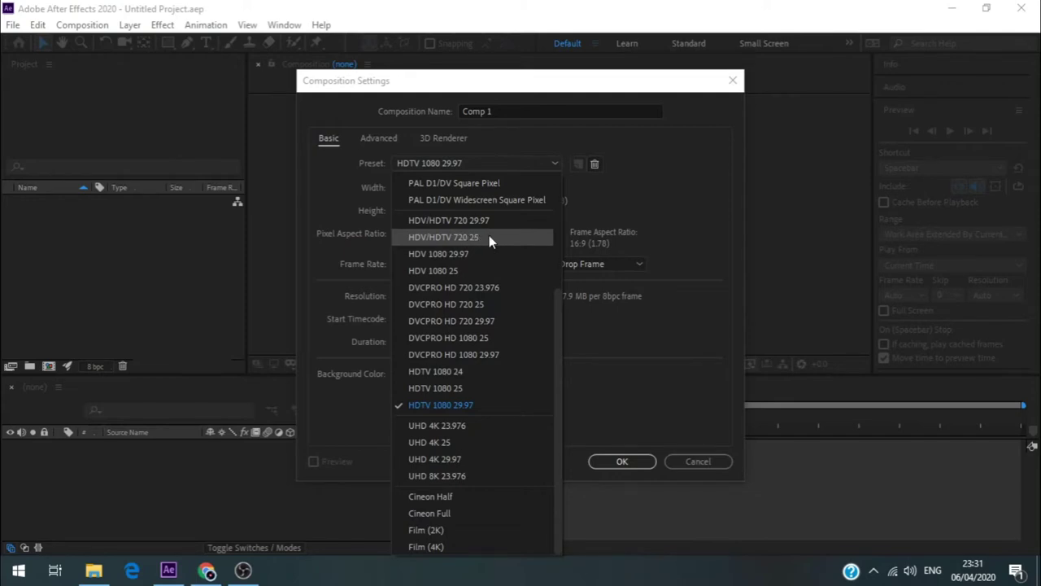
pyautogui.click(498, 235)
pyautogui.click(497, 236)
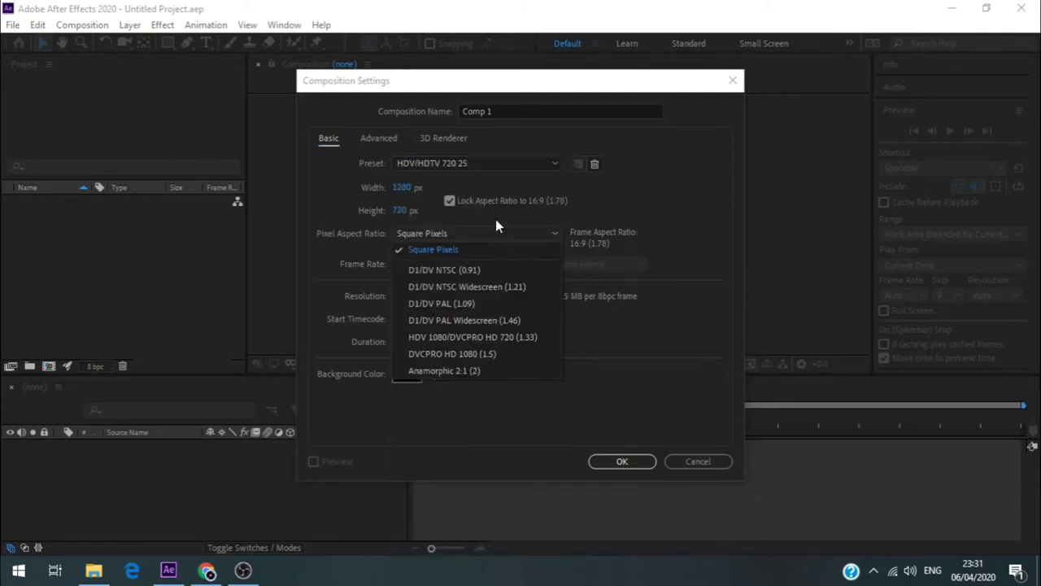
pyautogui.click(494, 212)
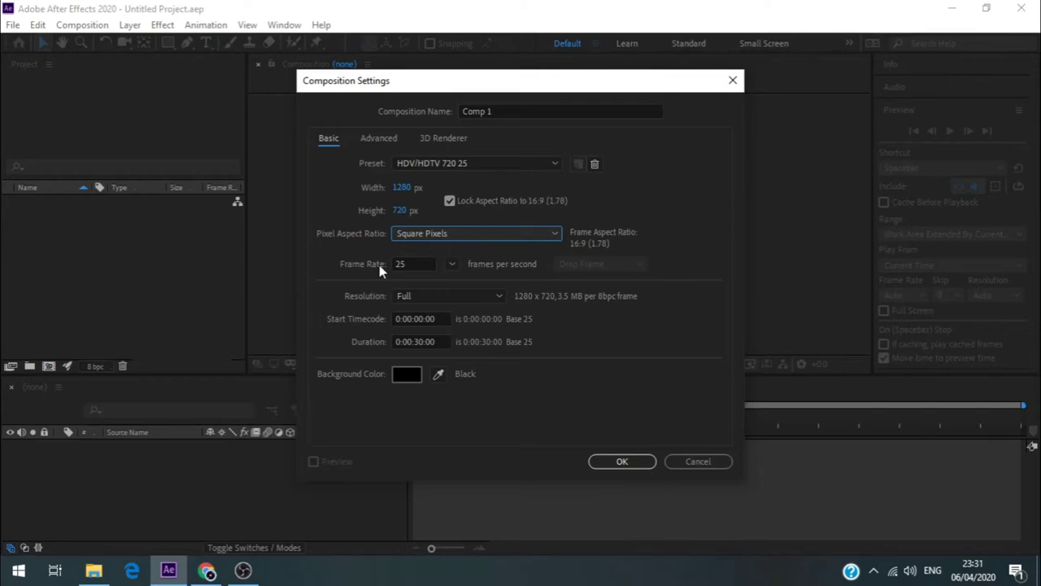
pyautogui.click(454, 265)
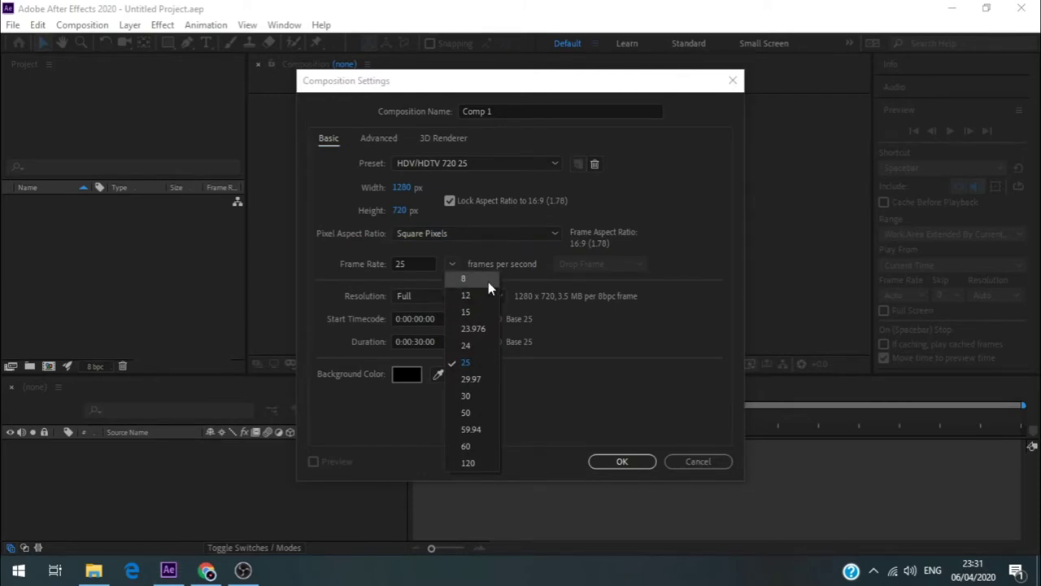
pyautogui.click(496, 365)
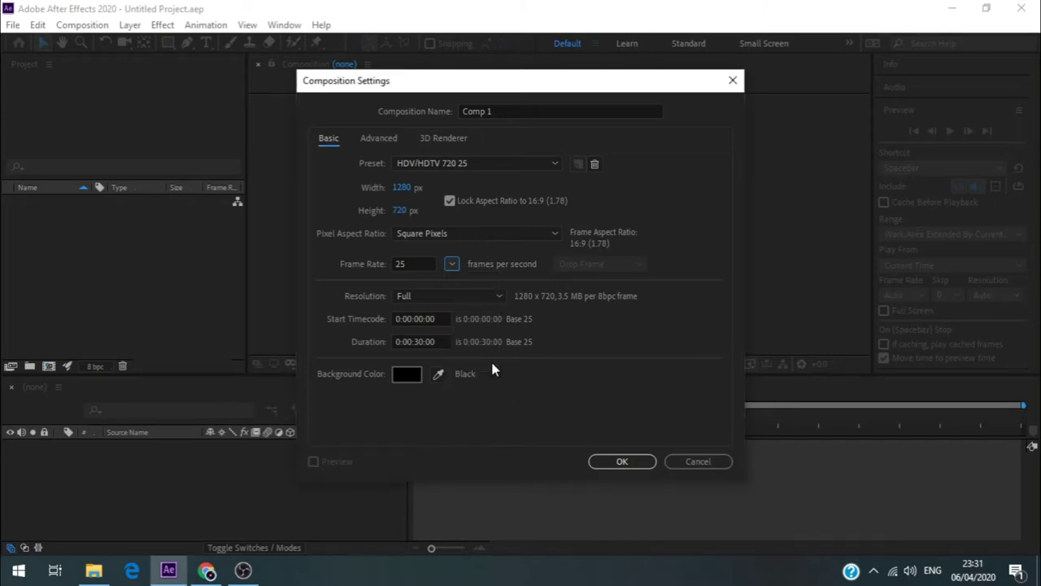
# - Set the composition background colour to a very dark gray
pyautogui.click(411, 378)
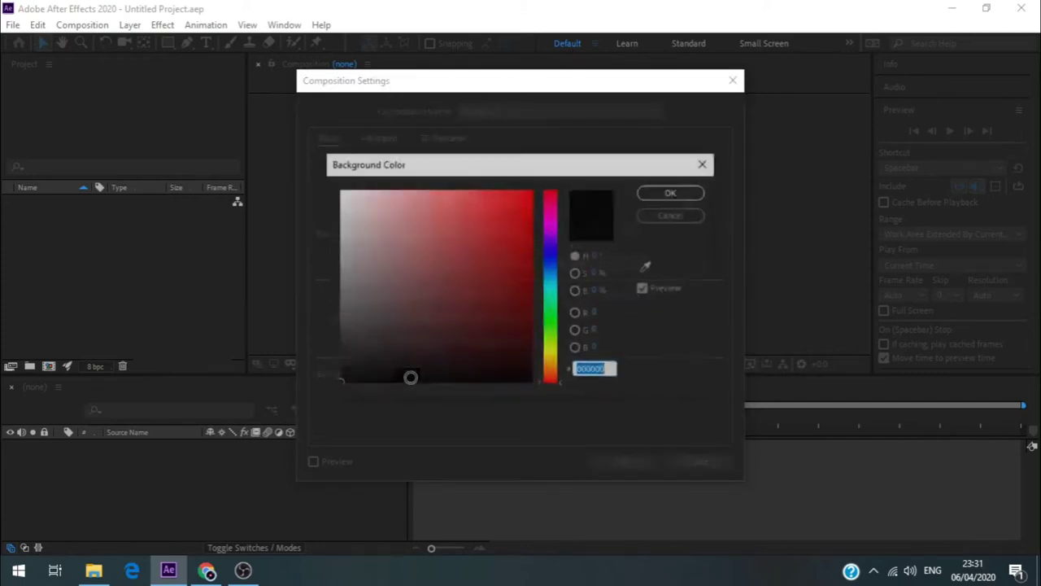
pyautogui.click(339, 380)
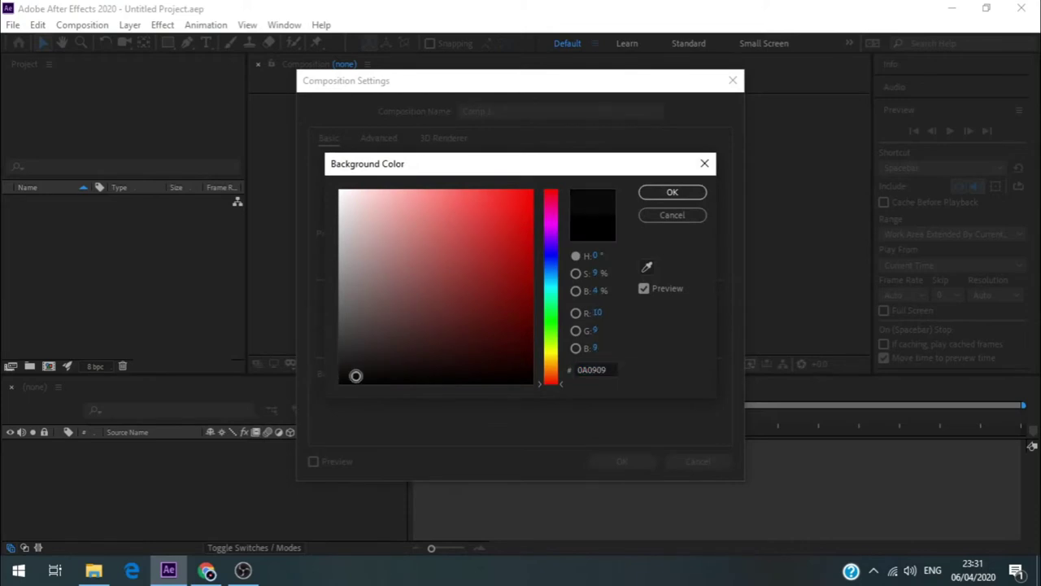
pyautogui.click(677, 195)
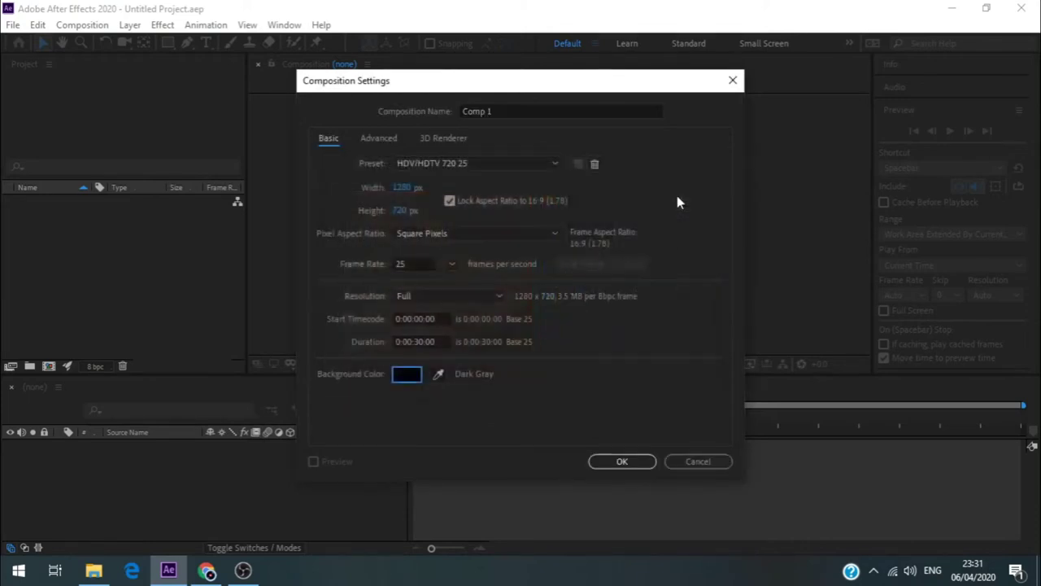
# - Create Comp 1 and put the current time back at 0 seconds
pyautogui.click(622, 461)
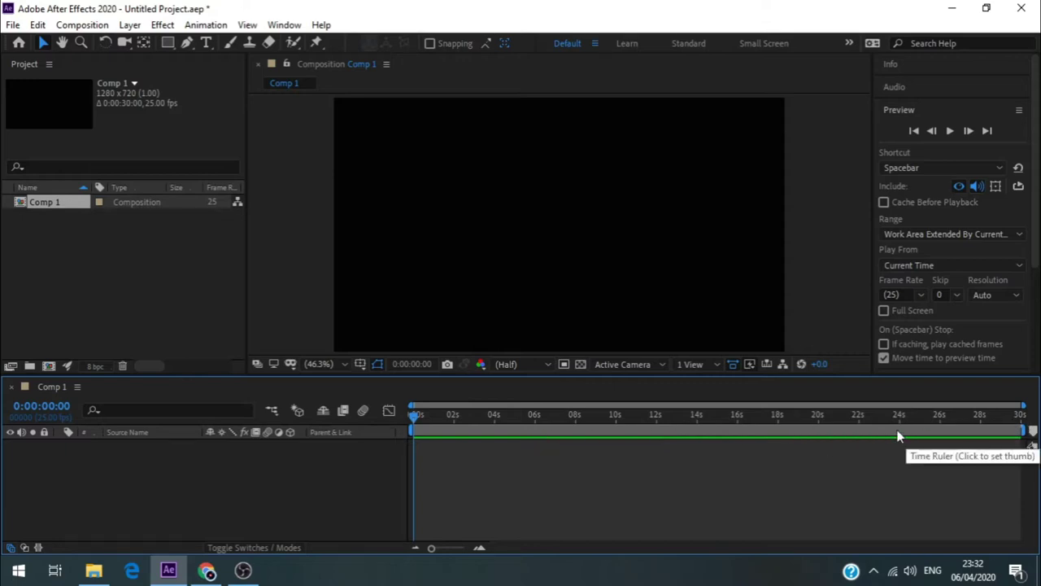
pyautogui.click(422, 416)
pyautogui.moveTo(423, 415); pyautogui.dragTo(413, 415)
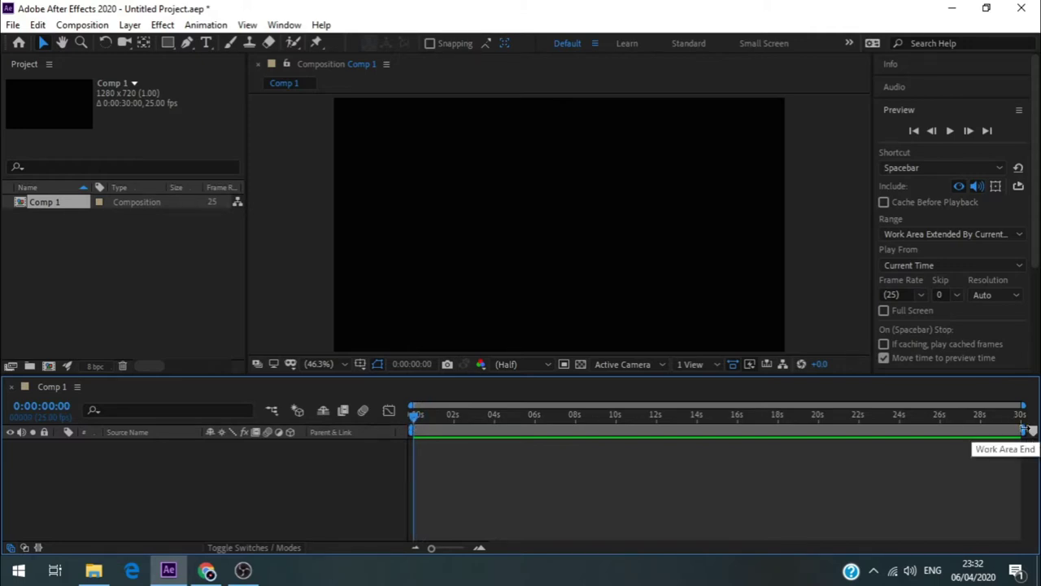
# - End the work area at 10 seconds and zoom the timeline onto the first seconds
pyautogui.moveTo(1023, 429); pyautogui.dragTo(966, 431)
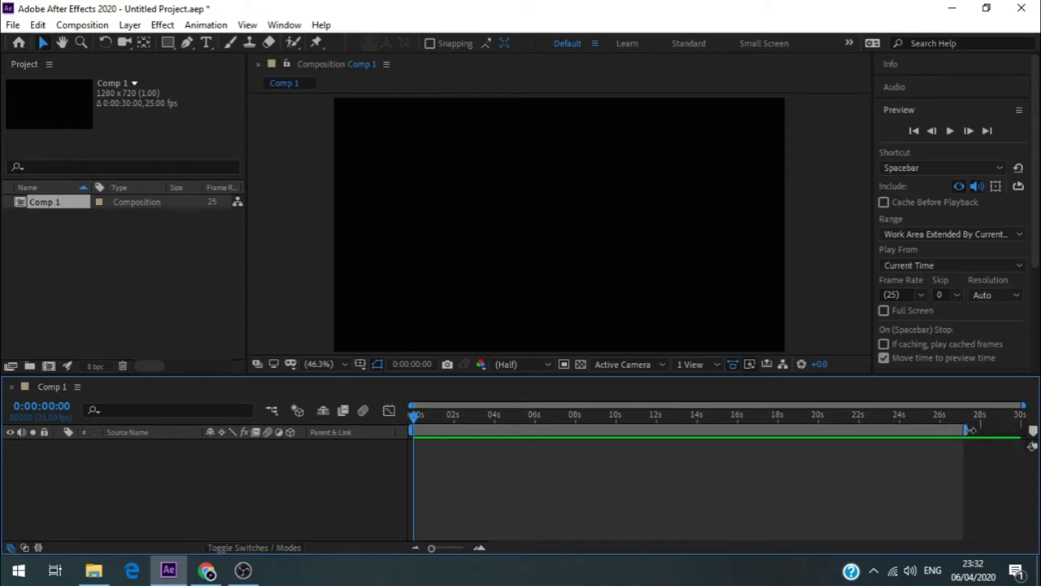
pyautogui.moveTo(969, 429); pyautogui.dragTo(621, 424)
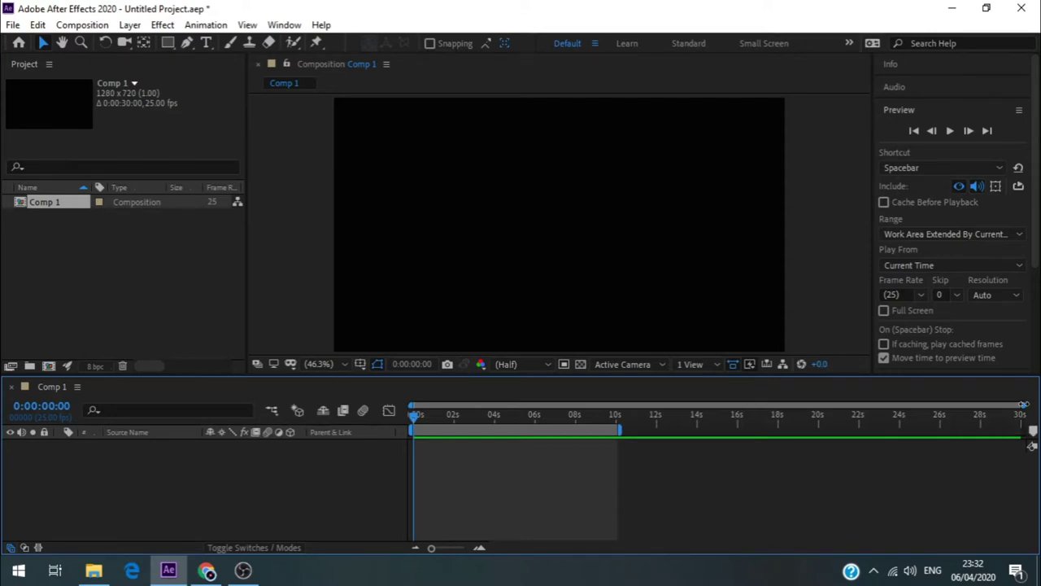
pyautogui.moveTo(1023, 404); pyautogui.dragTo(1023, 404)
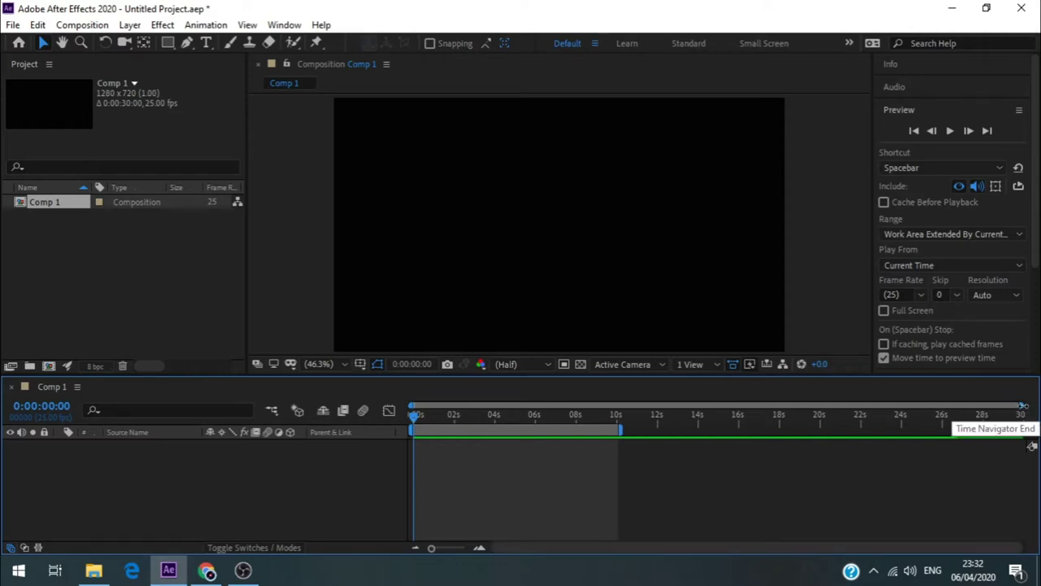
pyautogui.moveTo(1023, 404); pyautogui.dragTo(688, 404)
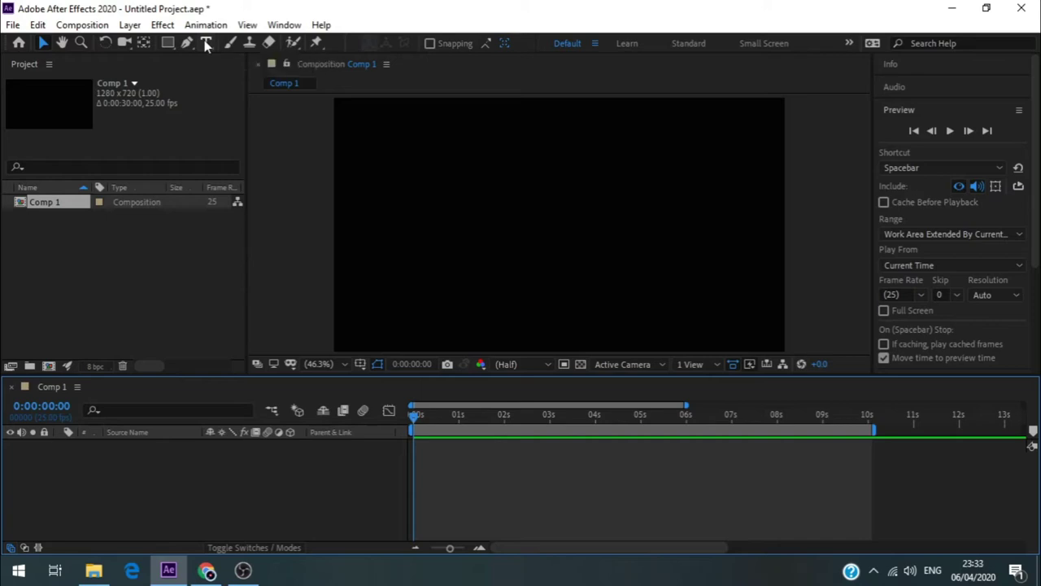
# - Add a text layer in the viewer reading 'ADOBE AFTER EFFECTS 2020', correcting a typo
pyautogui.click(206, 44)
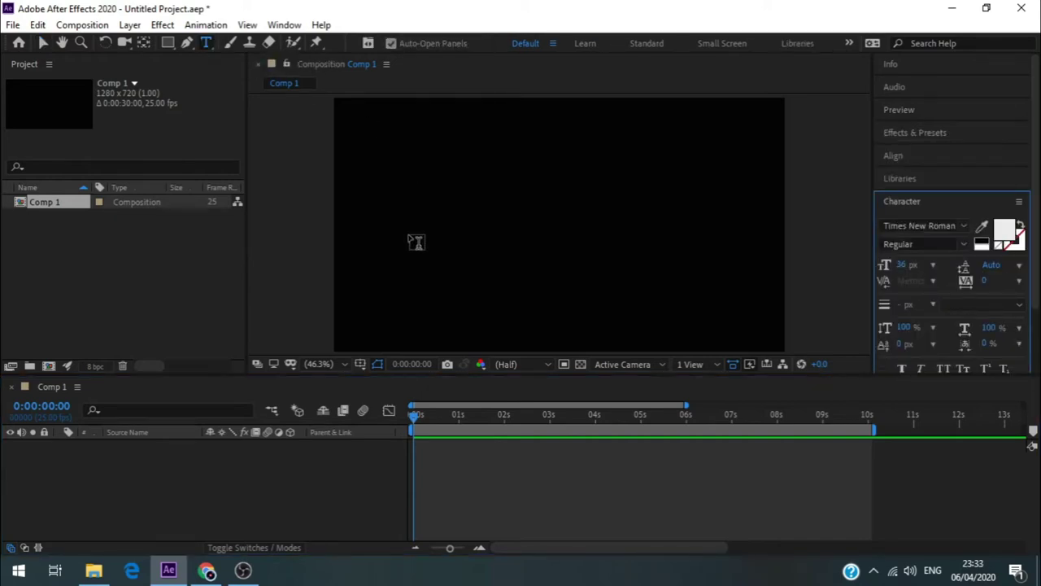
pyautogui.click(418, 220)
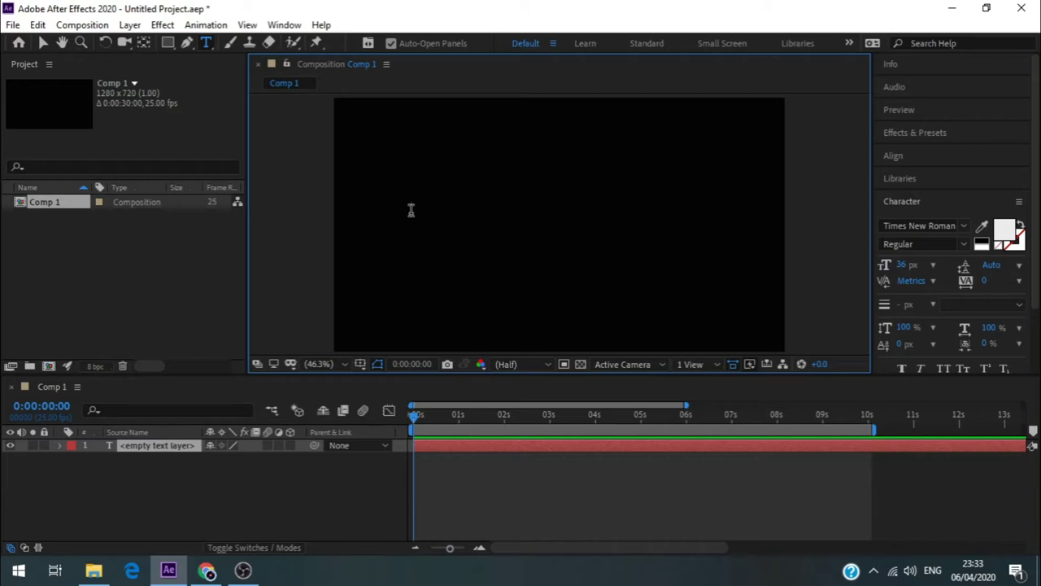
pyautogui.write('ADO')
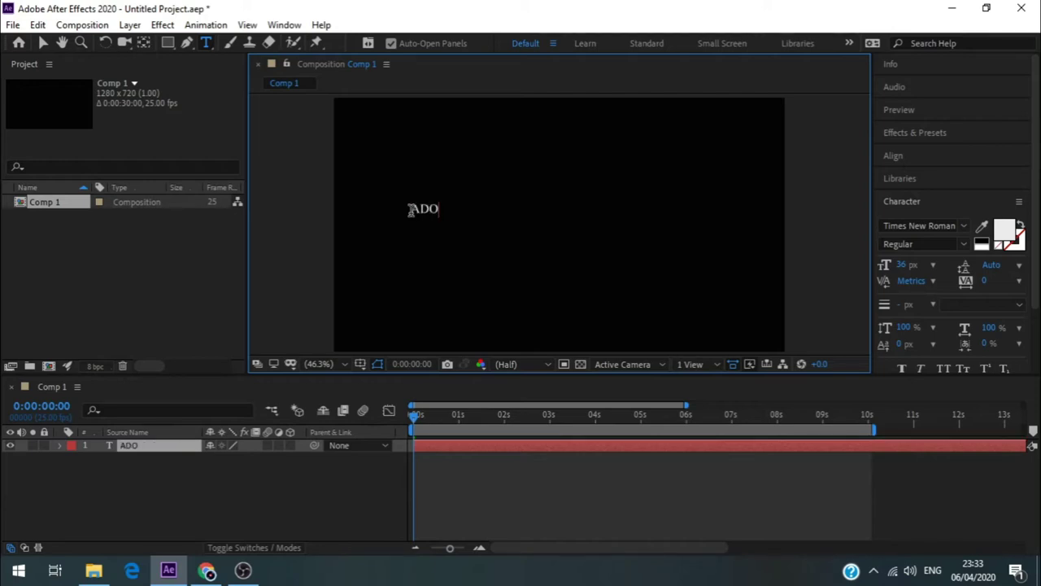
pyautogui.write('BE ')
pyautogui.write('AGTER')
pyautogui.press('BackSpace')
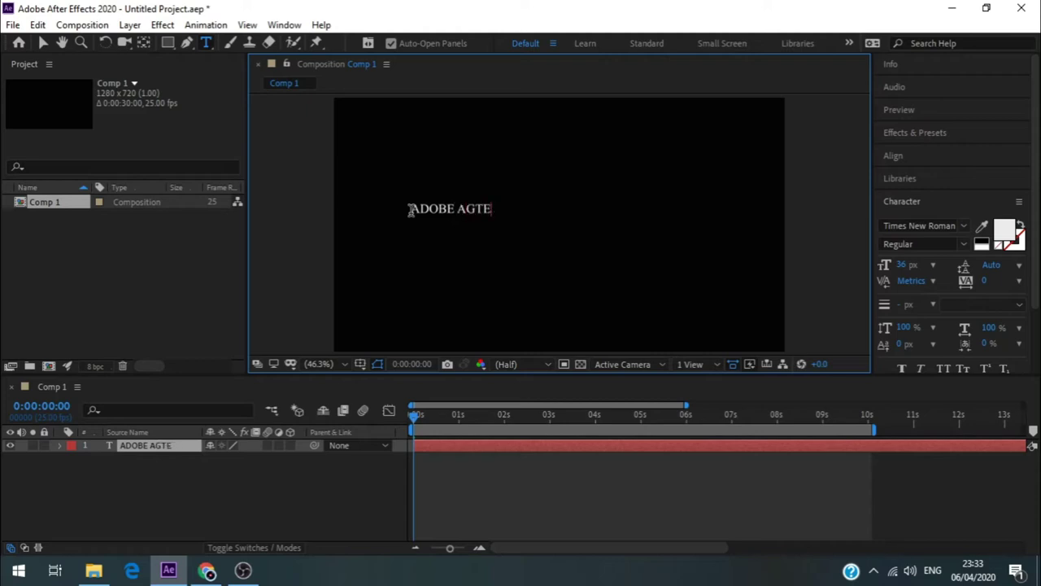
pyautogui.press('BackSpace')
pyautogui.press('BackSpace')
pyautogui.press('BackSpace')
pyautogui.write('F')
pyautogui.write('TER ')
pyautogui.write('EFFECTS ')
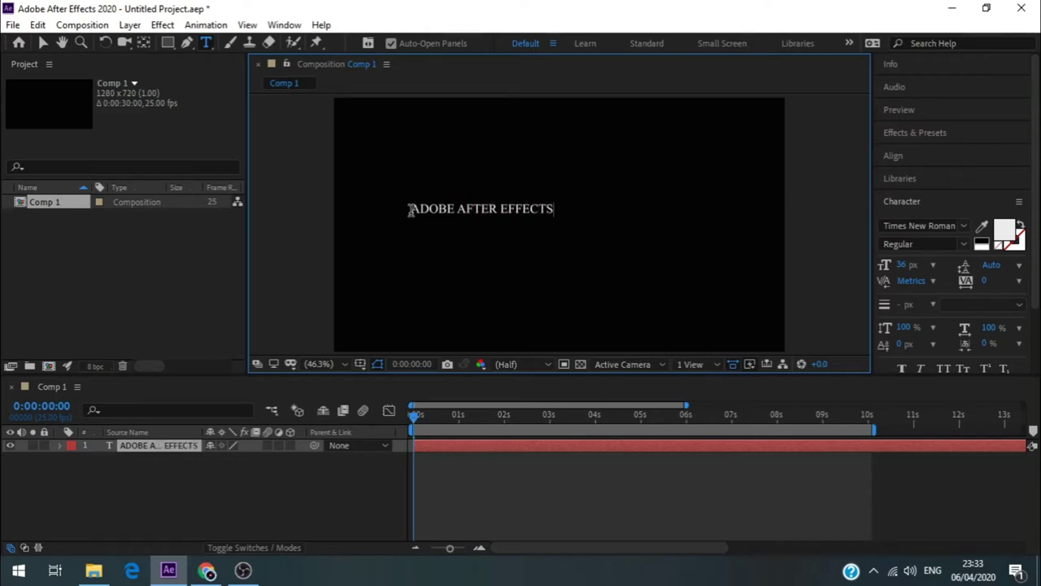
pyautogui.write('2020')
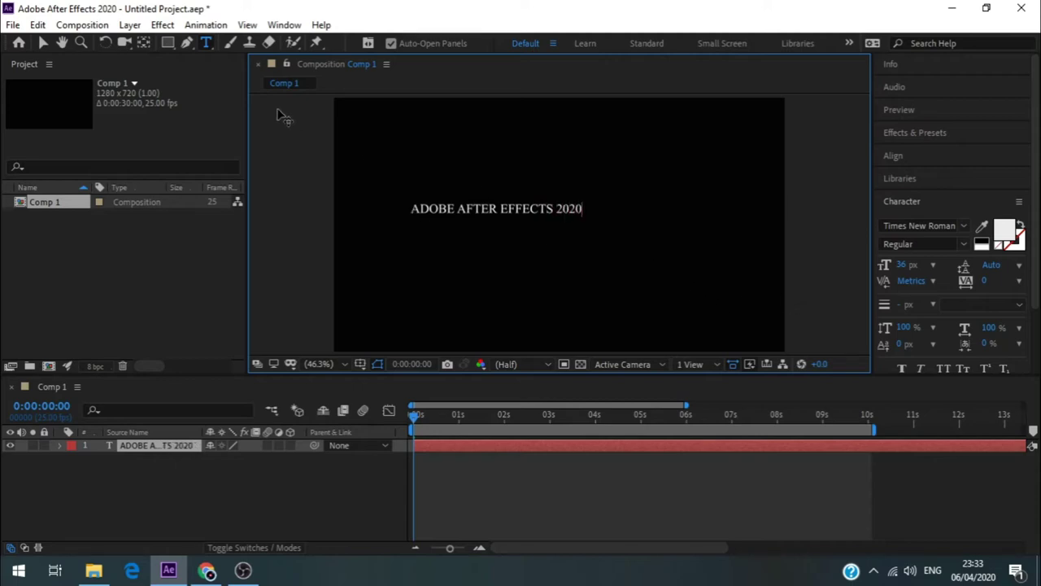
# - Drag the 'ADOBE AFTER EFFECTS 2020' text layer to the centre of the frame
pyautogui.click(44, 44)
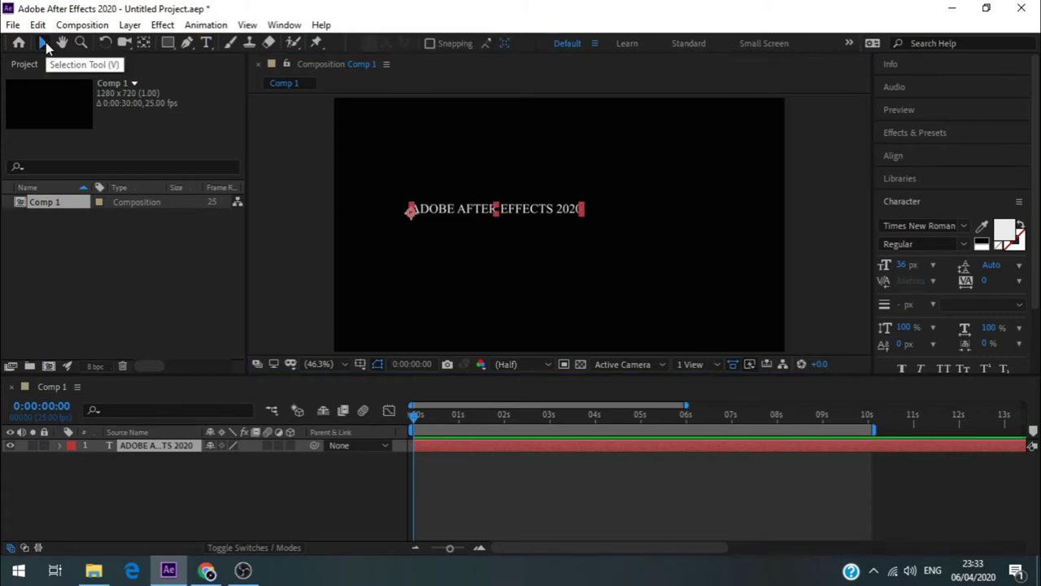
pyautogui.moveTo(463, 209); pyautogui.dragTo(522, 232)
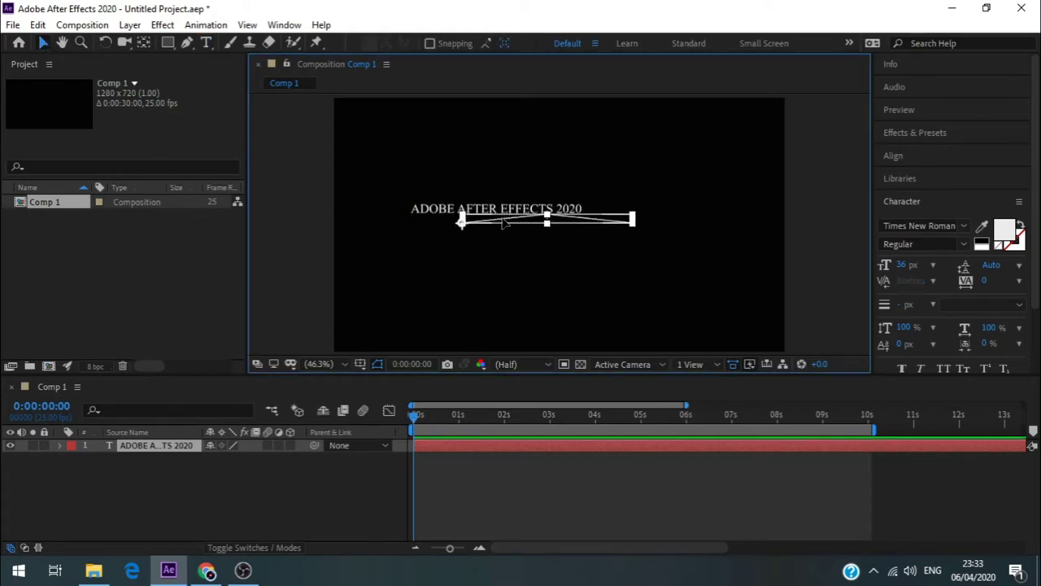
pyautogui.press('capslock')
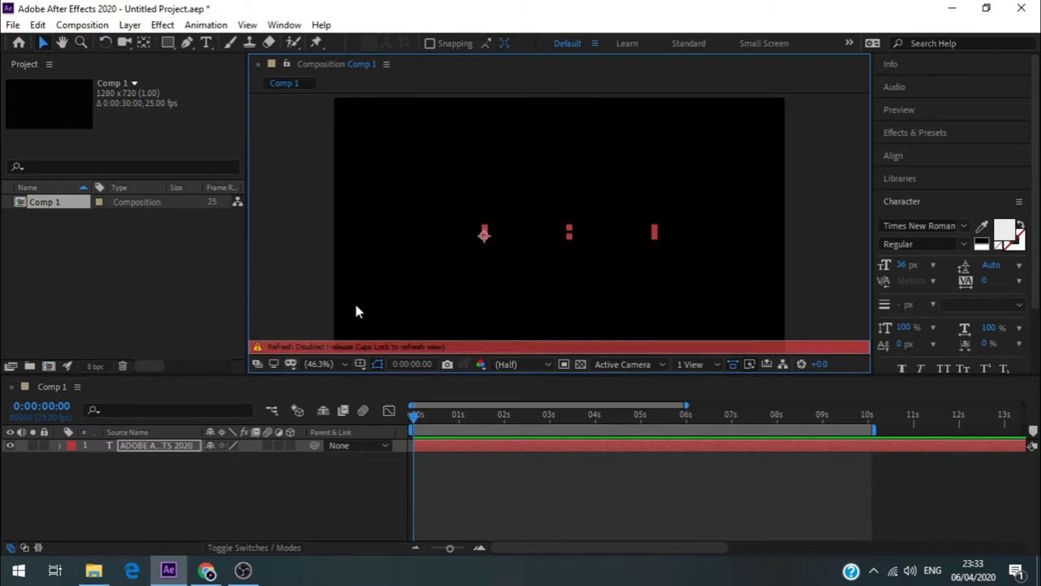
pyautogui.press('capslock')
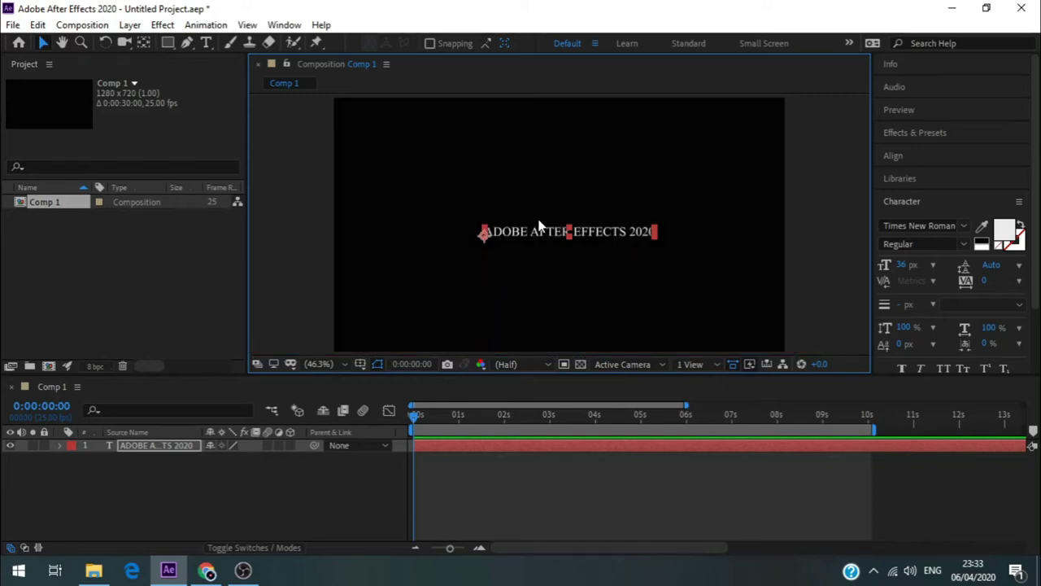
pyautogui.moveTo(538, 224); pyautogui.dragTo(534, 226)
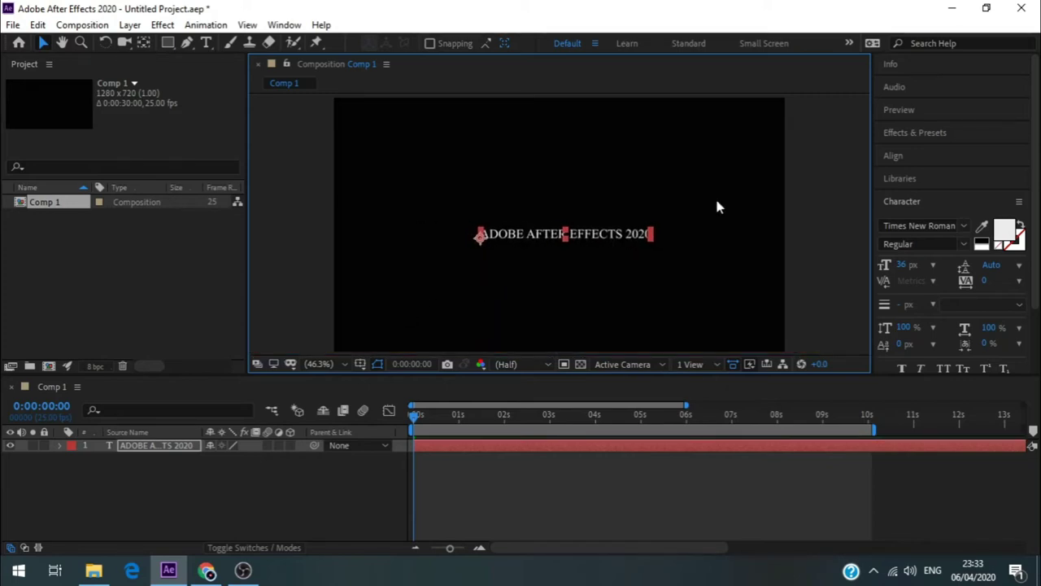